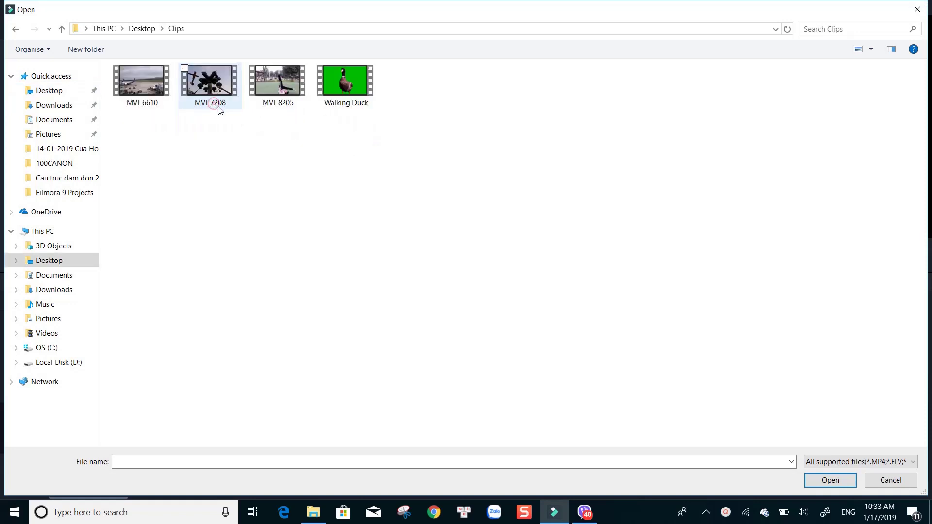
# Check the length, frame size and frame rate of the MVI_8205 video file in its detailed properties
pyautogui.click(279, 91)
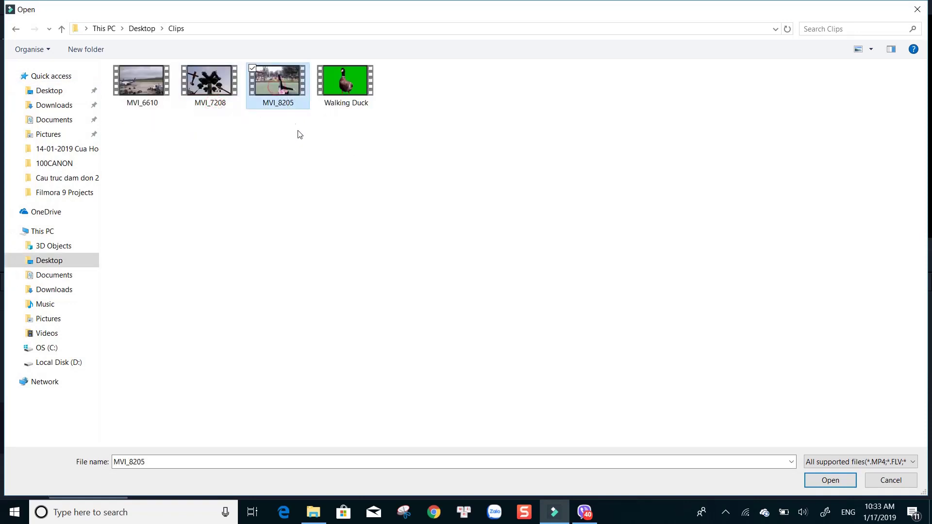
pyautogui.rightClick(281, 91)
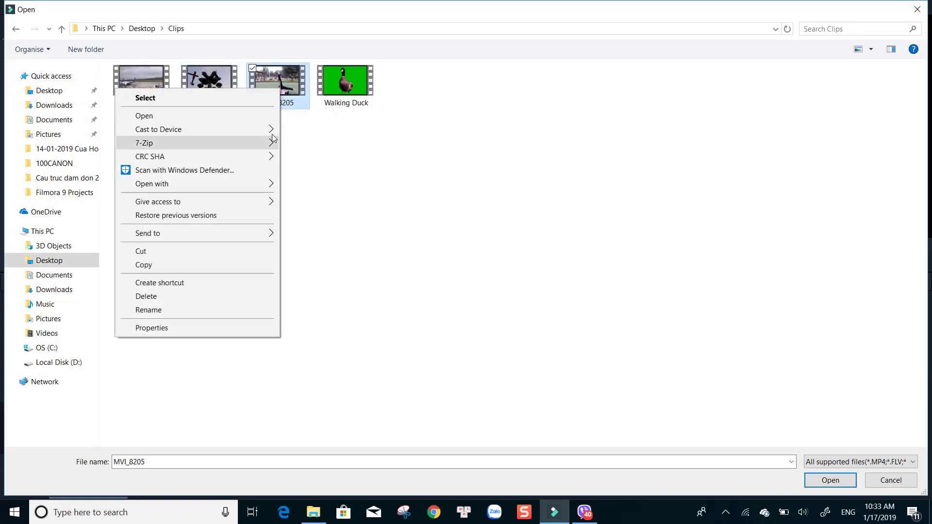
pyautogui.click(179, 325)
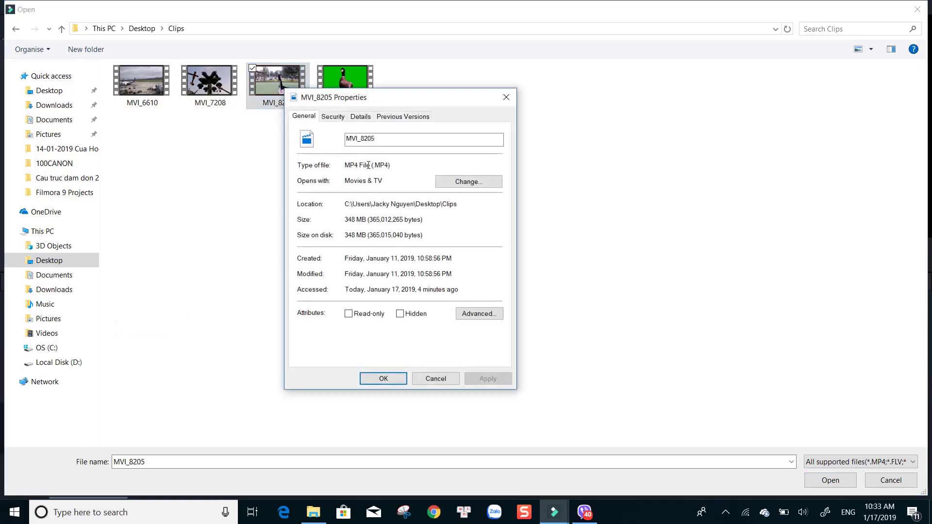
pyautogui.click(360, 117)
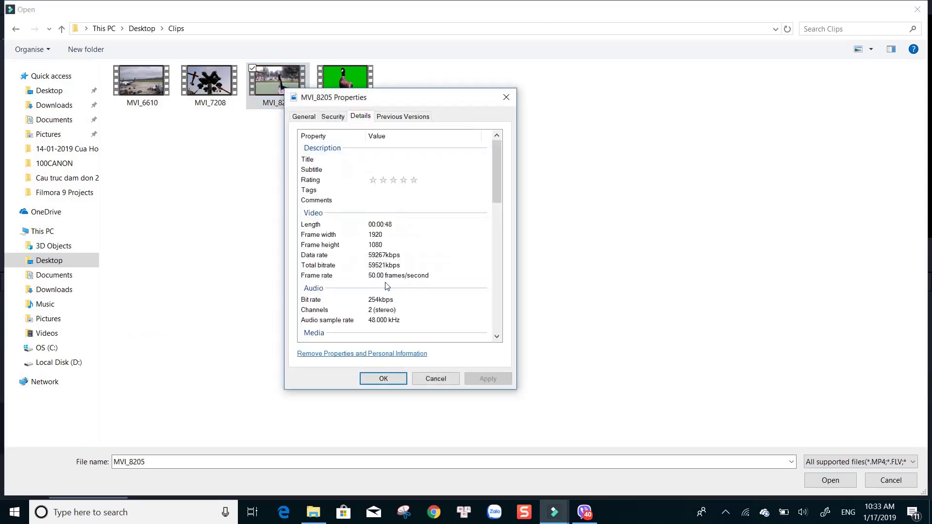
pyautogui.click(381, 378)
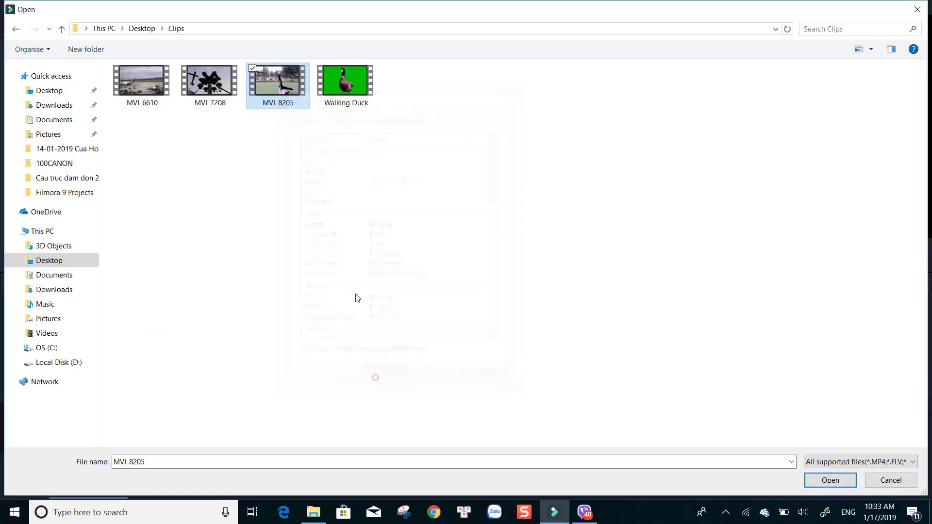
# Import MVI_8205 and place it at the start of the first video track, keeping the current project settings
pyautogui.click(830, 480)
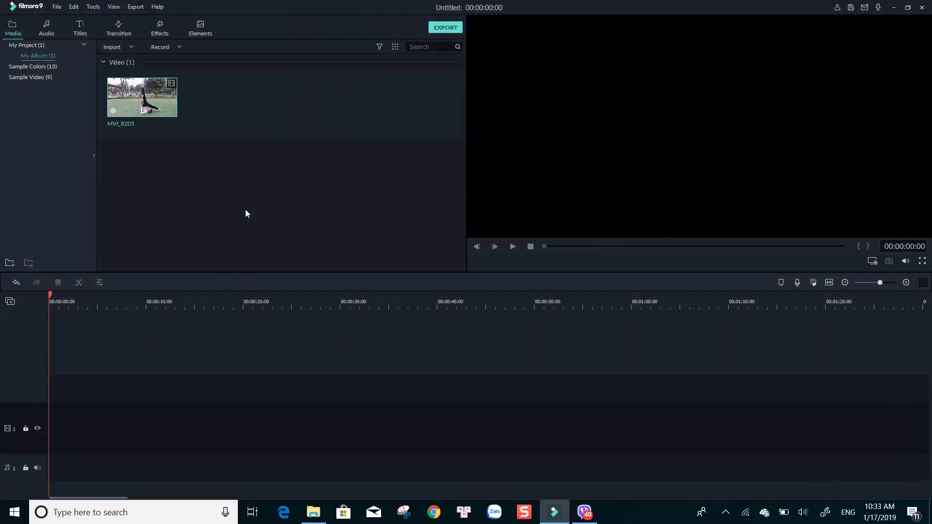
pyautogui.click(141, 99)
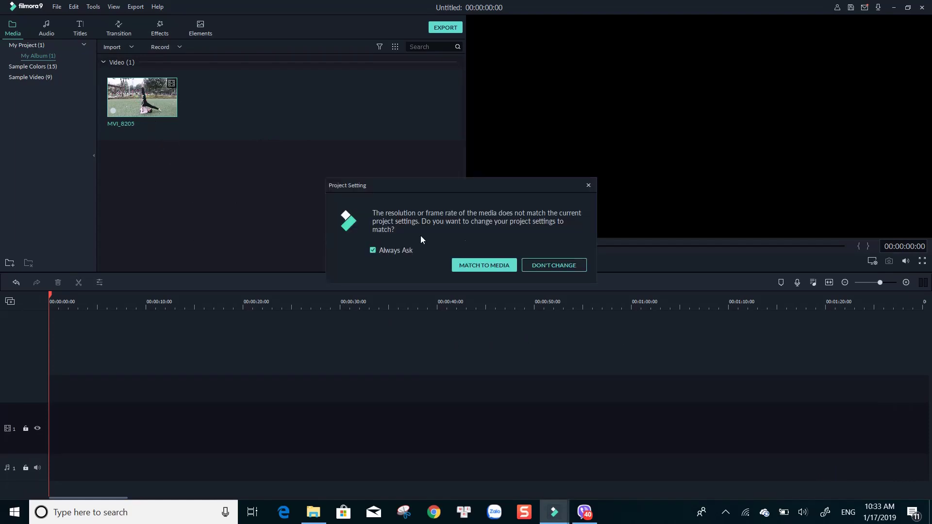
pyautogui.click(542, 266)
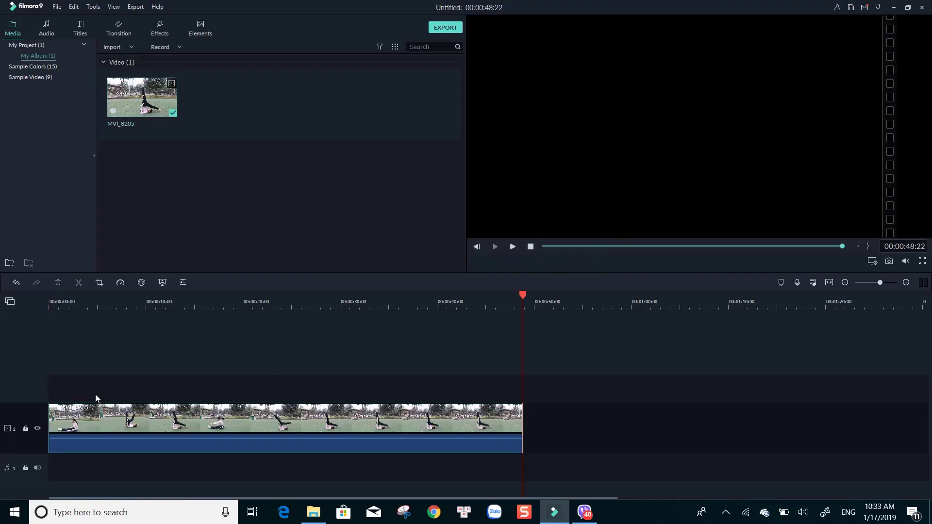
# Preview the opening seconds of the MVI_8205 clip on the timeline and pause playback
pyautogui.click(50, 303)
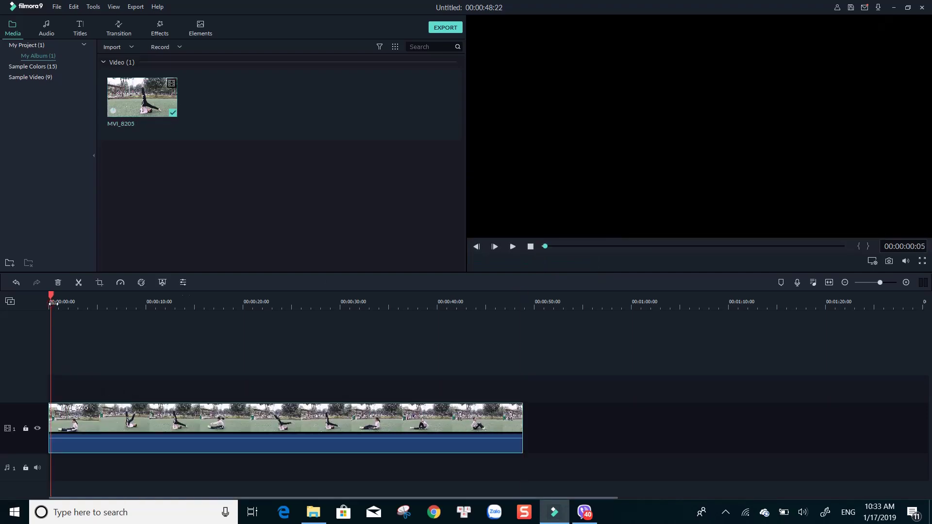
pyautogui.click(512, 246)
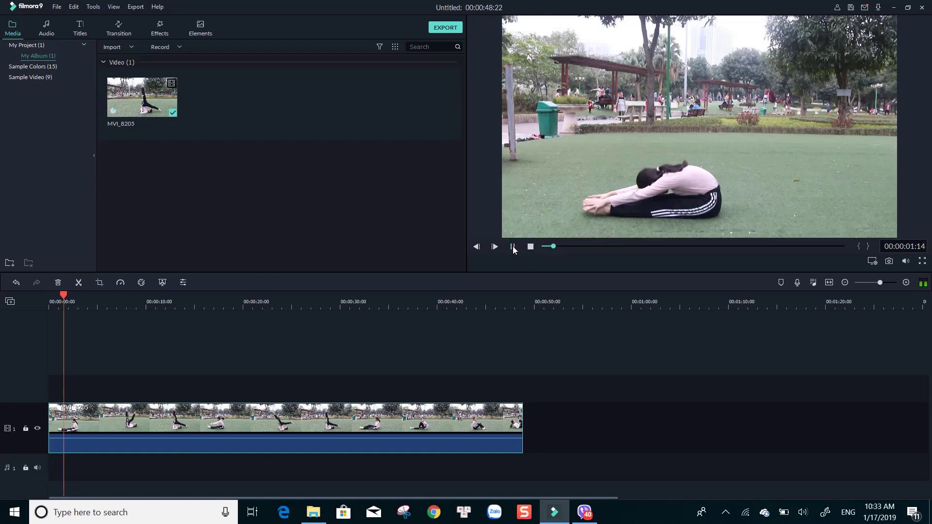
pyautogui.click(513, 246)
# Detach the audio from the MVI_8205 clip and delete the detached audio track clip
pyautogui.click(206, 443)
pyautogui.rightClick(206, 444)
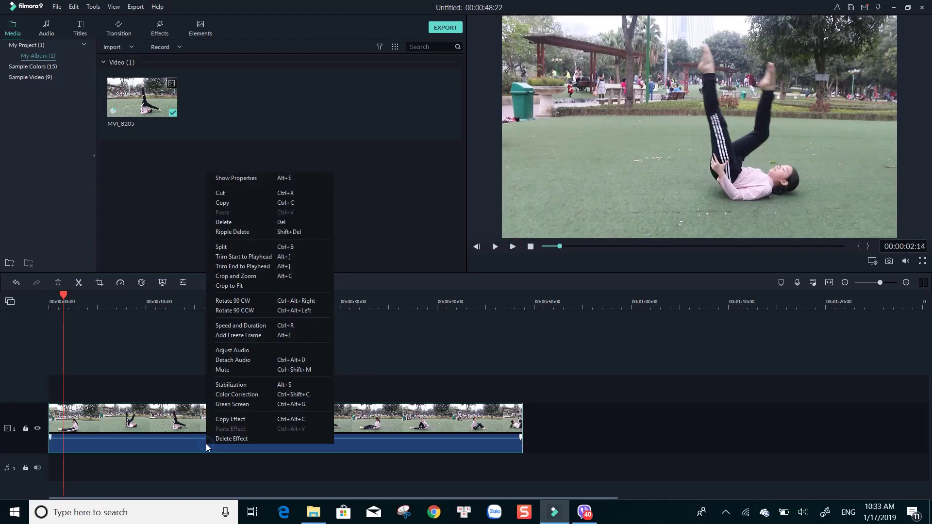
pyautogui.click(236, 361)
pyautogui.click(155, 462)
pyautogui.rightClick(156, 462)
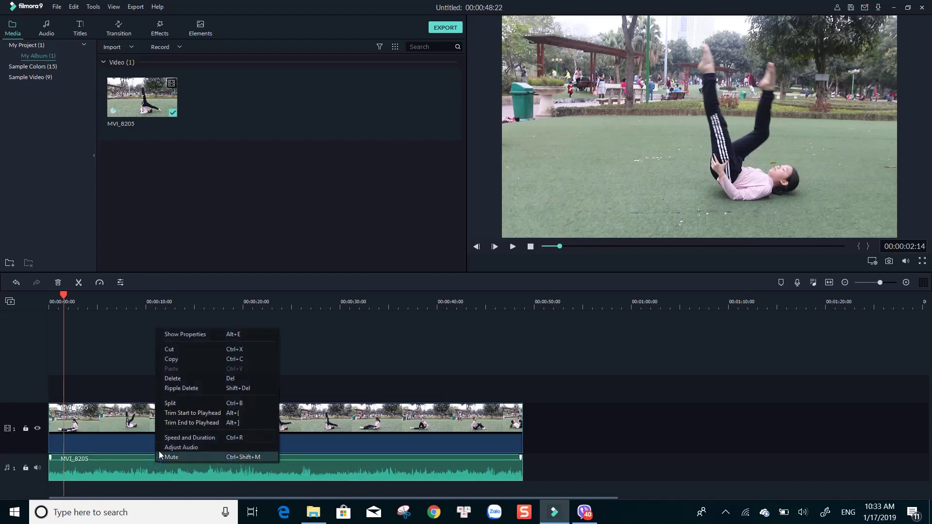
pyautogui.click(181, 379)
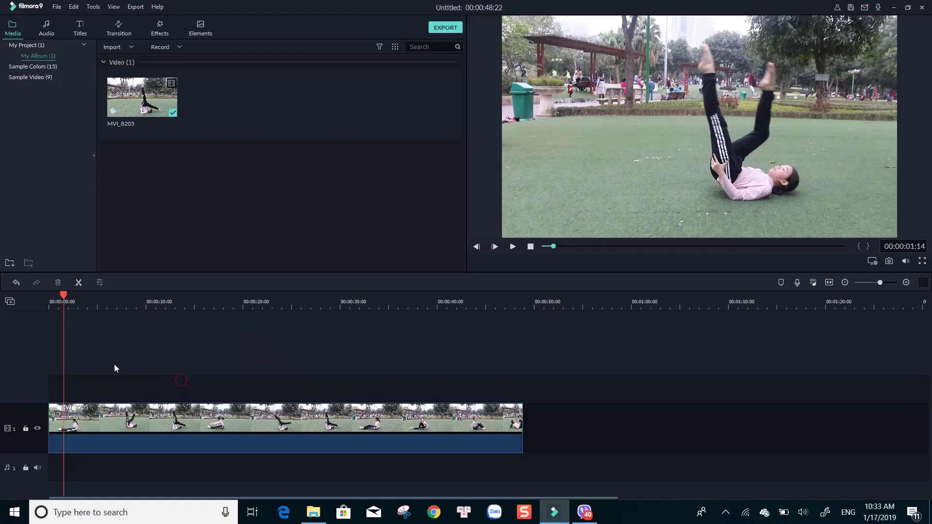
# Split the MVI_8205 clip at 00:00:12:17 and delete the part after the cut
pyautogui.moveTo(63, 295); pyautogui.dragTo(174, 315)
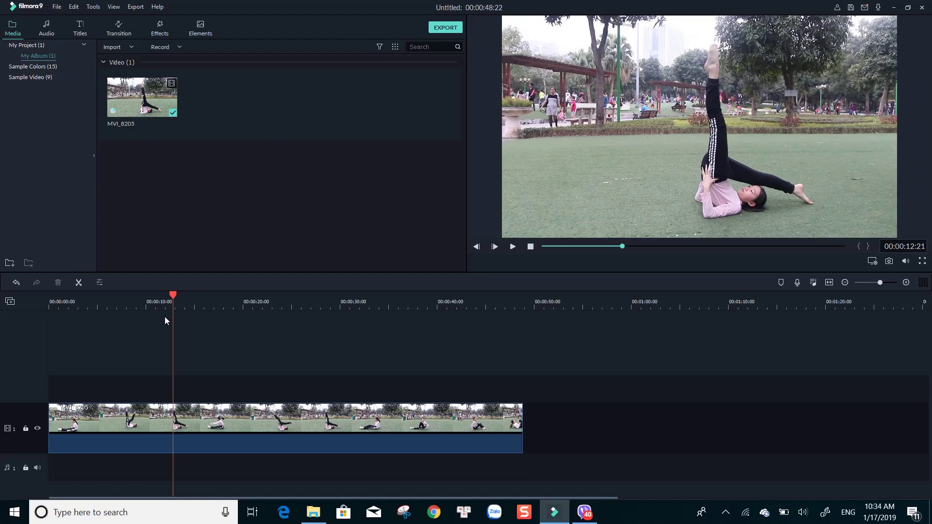
pyautogui.click(163, 317)
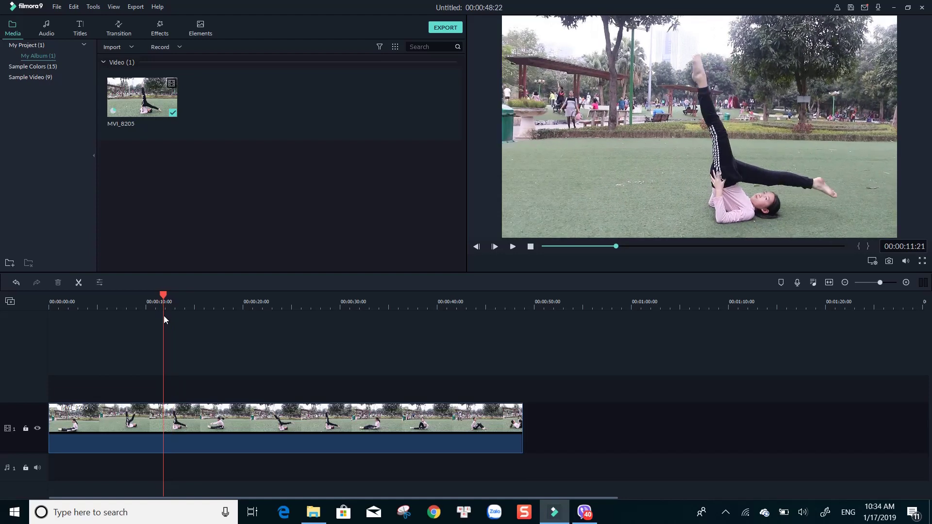
pyautogui.moveTo(164, 315); pyautogui.dragTo(171, 317)
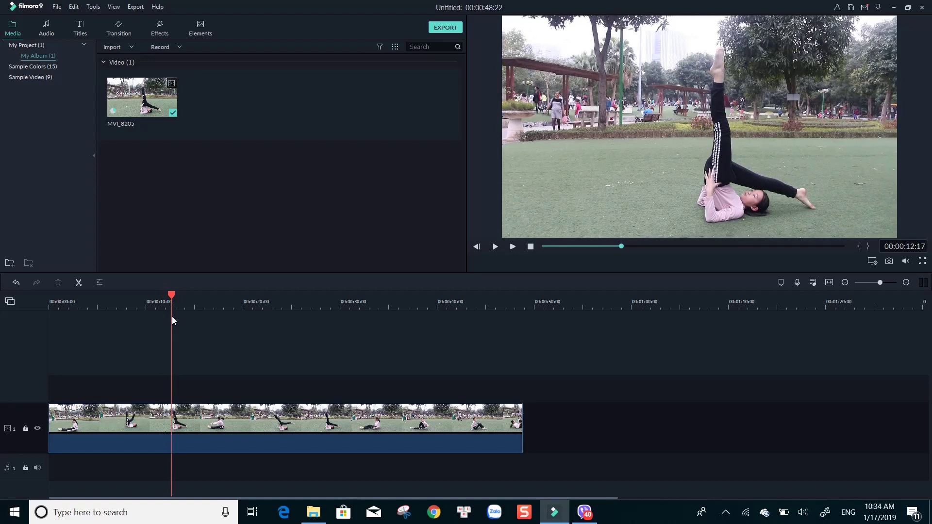
pyautogui.click(159, 420)
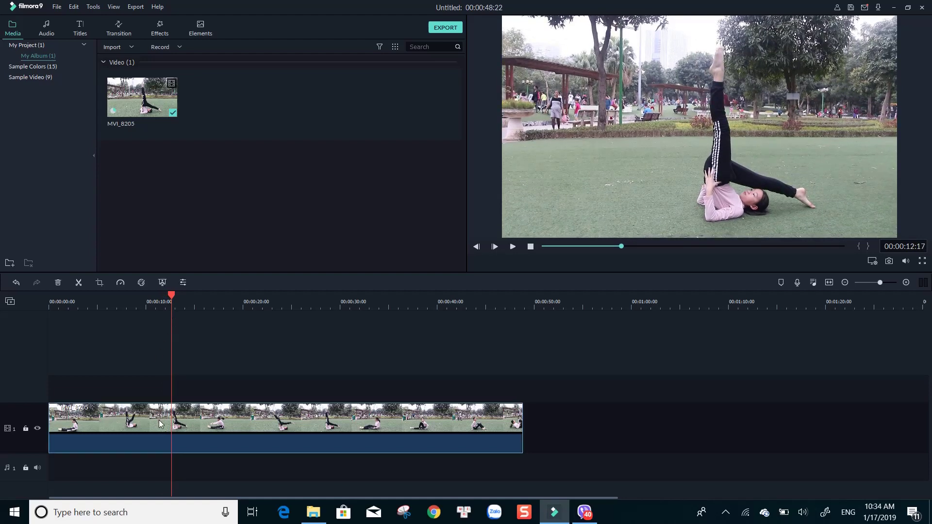
pyautogui.click(79, 284)
pyautogui.rightClick(216, 420)
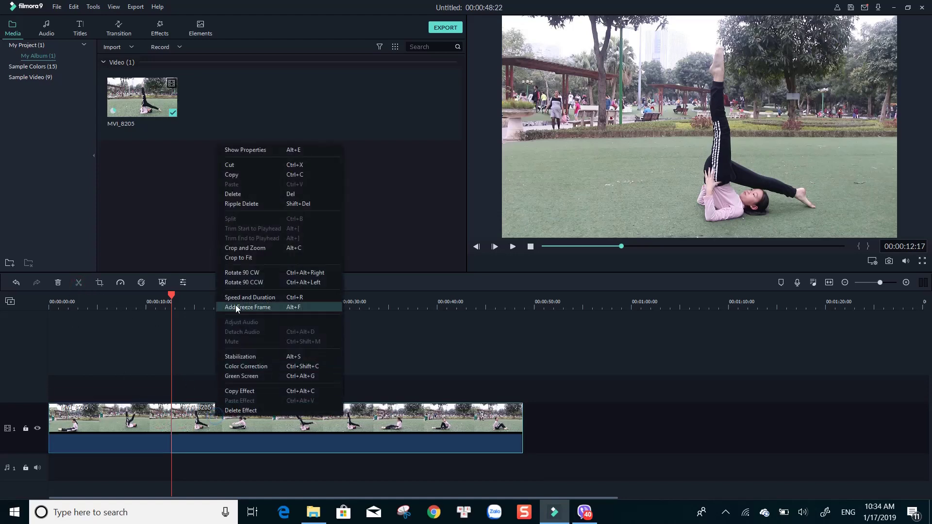
pyautogui.click(234, 195)
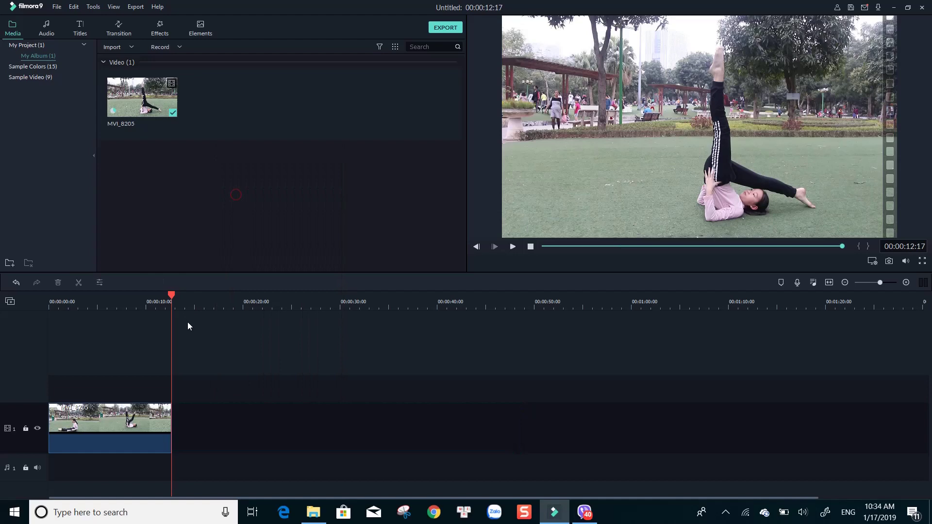
# Copy the shortened clip and paste the duplicate directly after it at 00:00:12:17
pyautogui.click(142, 417)
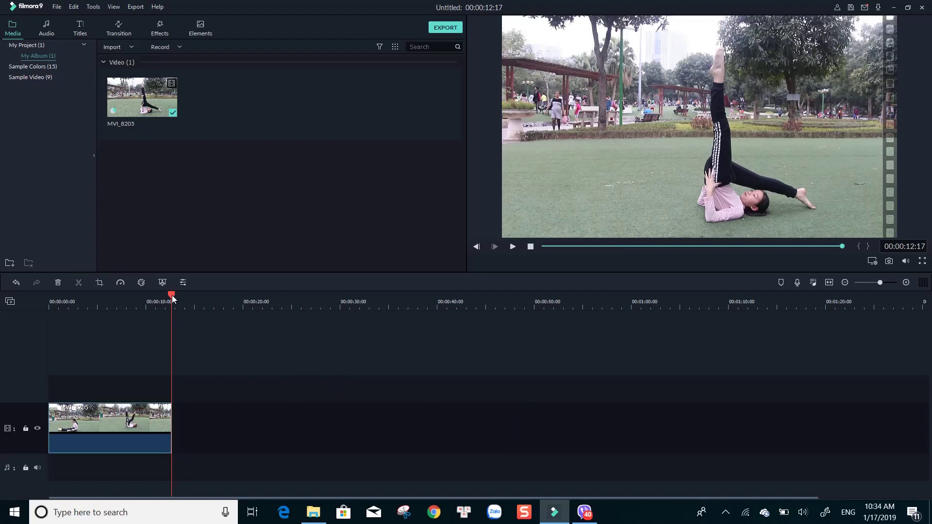
pyautogui.moveTo(173, 298); pyautogui.dragTo(146, 299)
pyautogui.rightClick(128, 417)
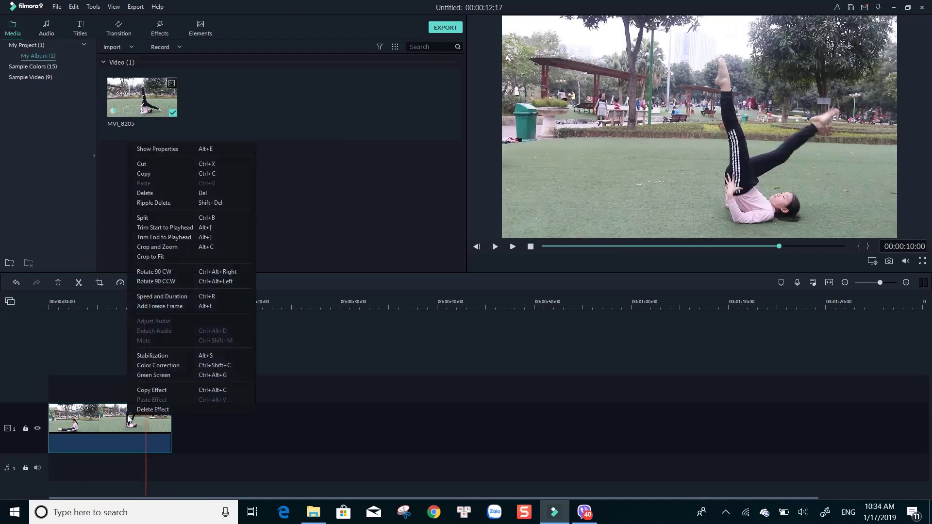
pyautogui.click(150, 176)
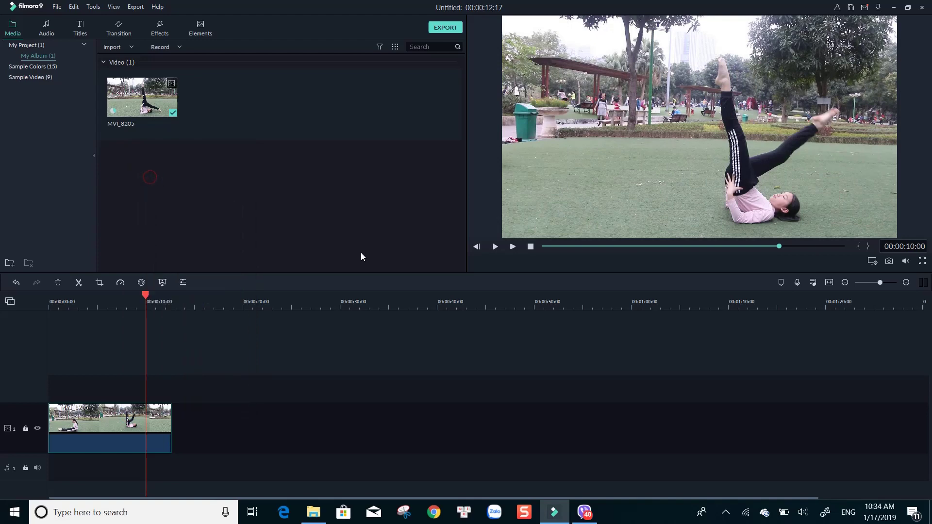
pyautogui.press('End')
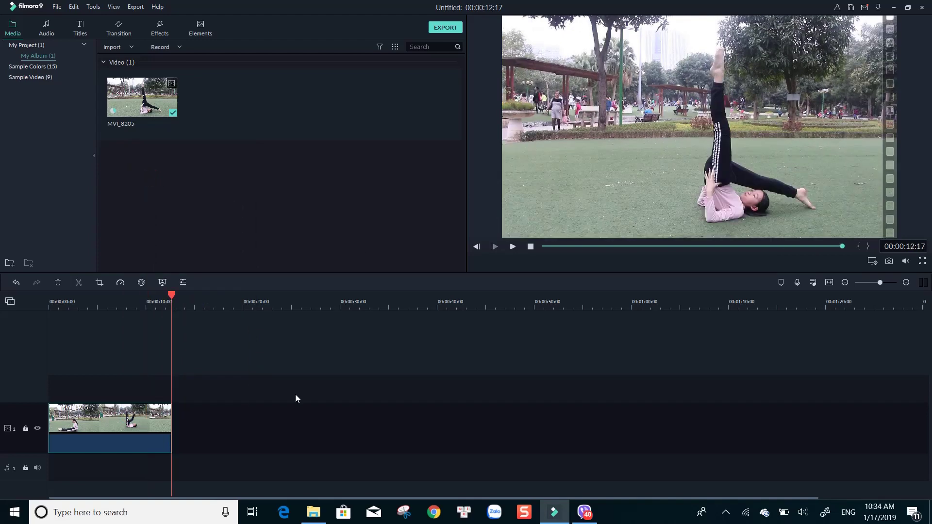
pyautogui.rightClick(271, 429)
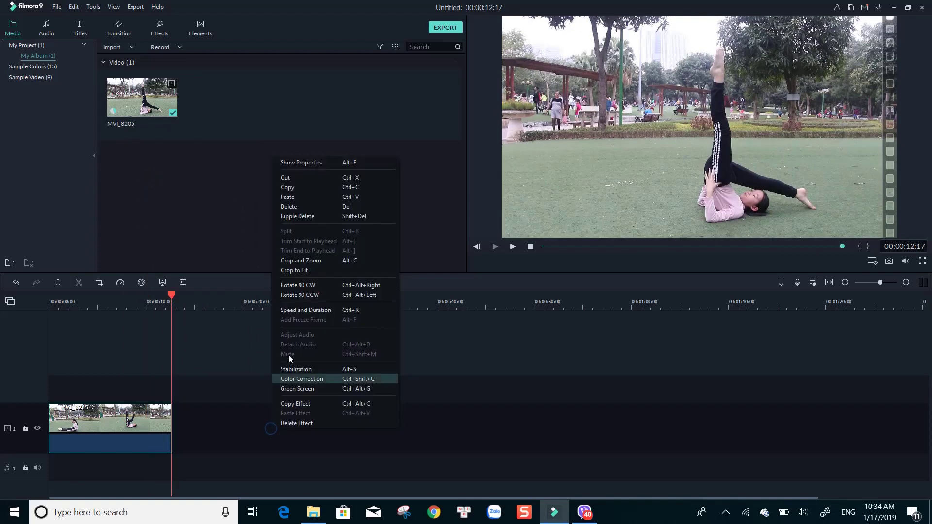
pyautogui.click(295, 196)
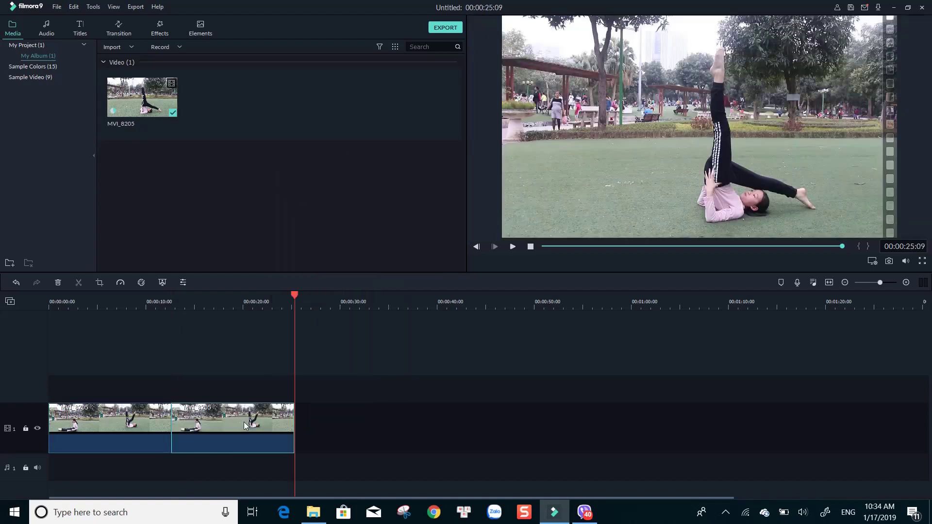
# Slow the second clip on the timeline to 0.5x speed
pyautogui.click(121, 282)
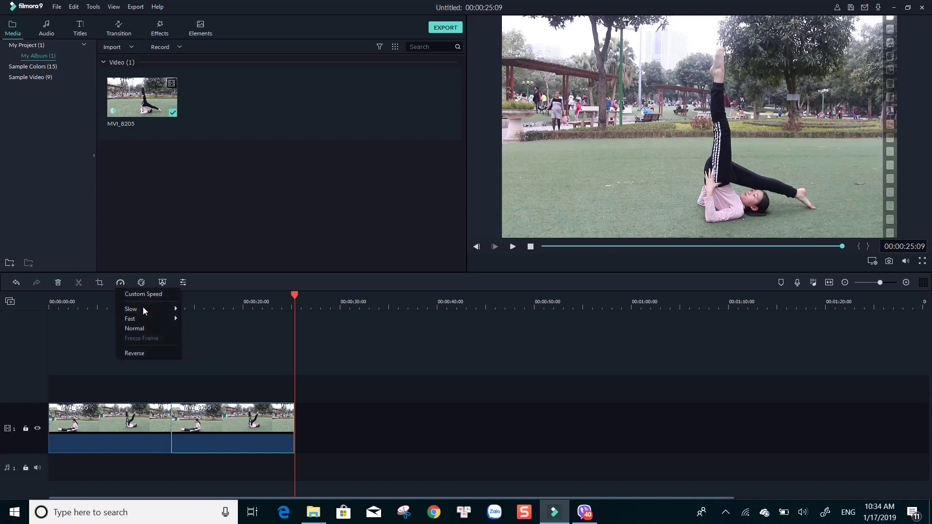
pyautogui.moveTo(148, 312)
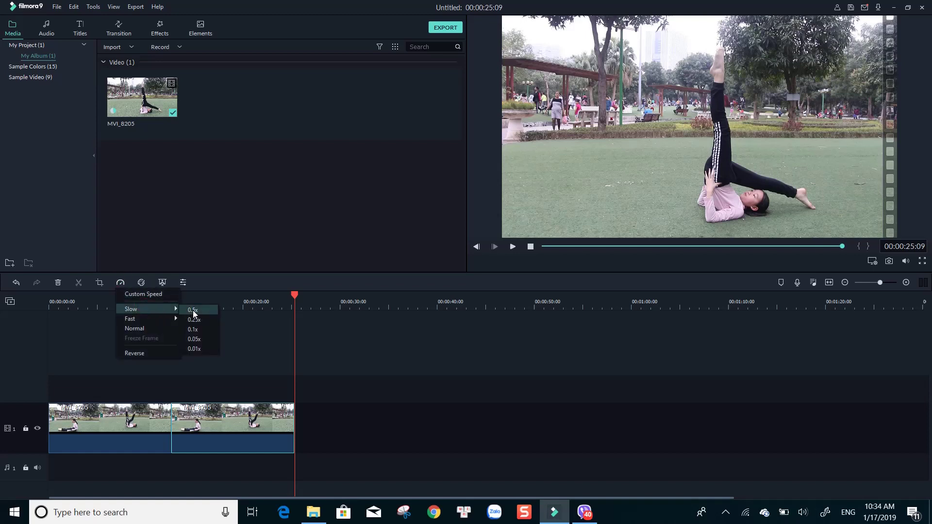
pyautogui.click(193, 314)
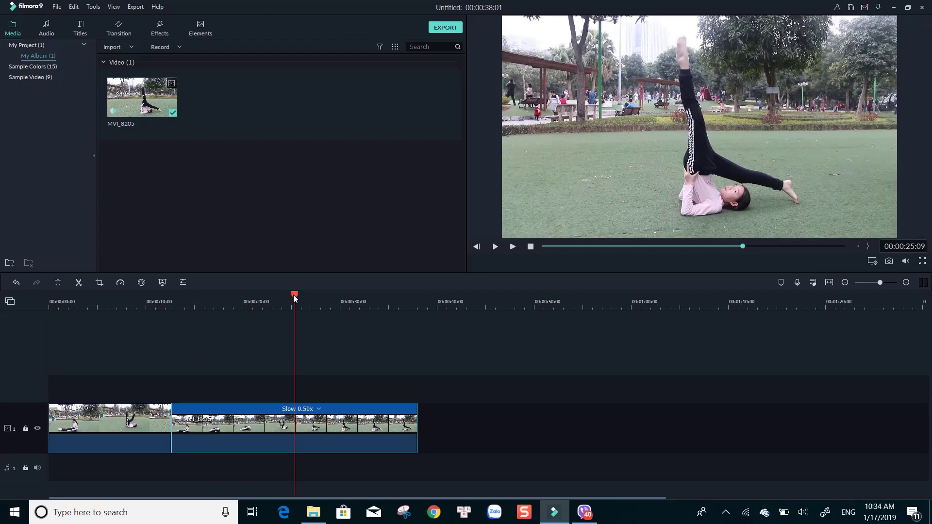
# Copy the first normal-speed clip and paste it after the slowed clip at 00:00:38:01
pyautogui.moveTo(294, 297); pyautogui.dragTo(323, 298)
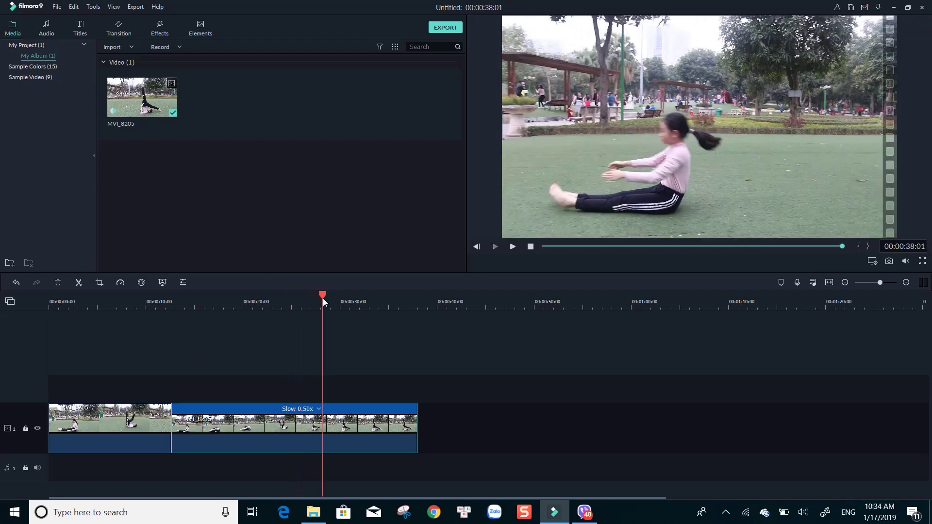
pyautogui.press('End')
pyautogui.rightClick(133, 415)
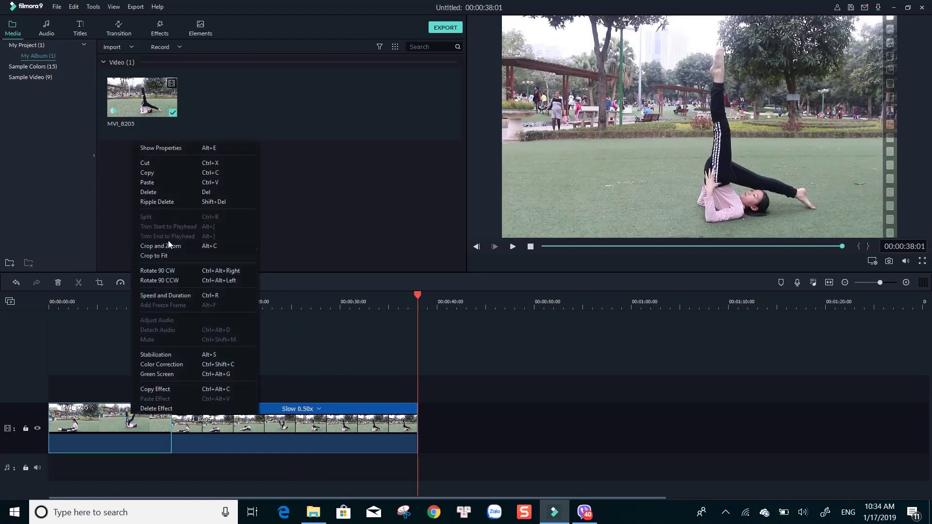
pyautogui.click(164, 174)
pyautogui.click(461, 418)
pyautogui.rightClick(461, 419)
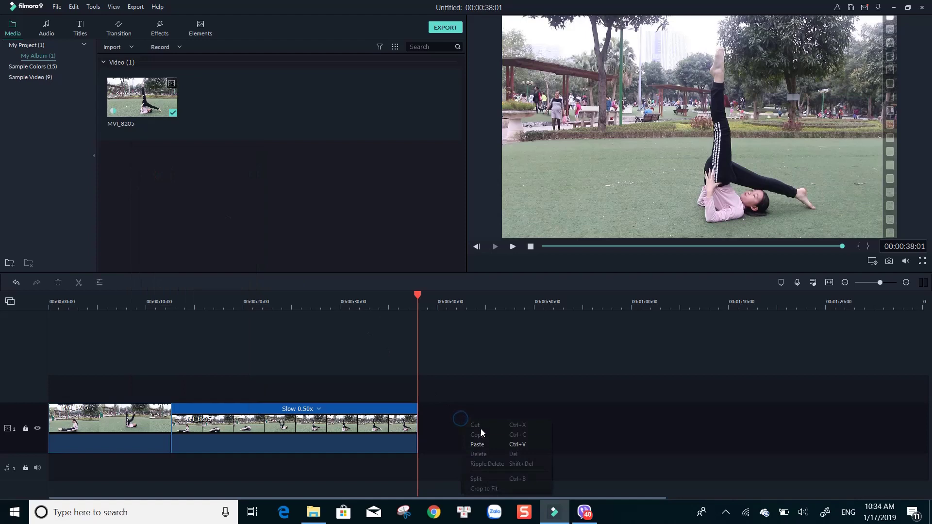
pyautogui.click(482, 443)
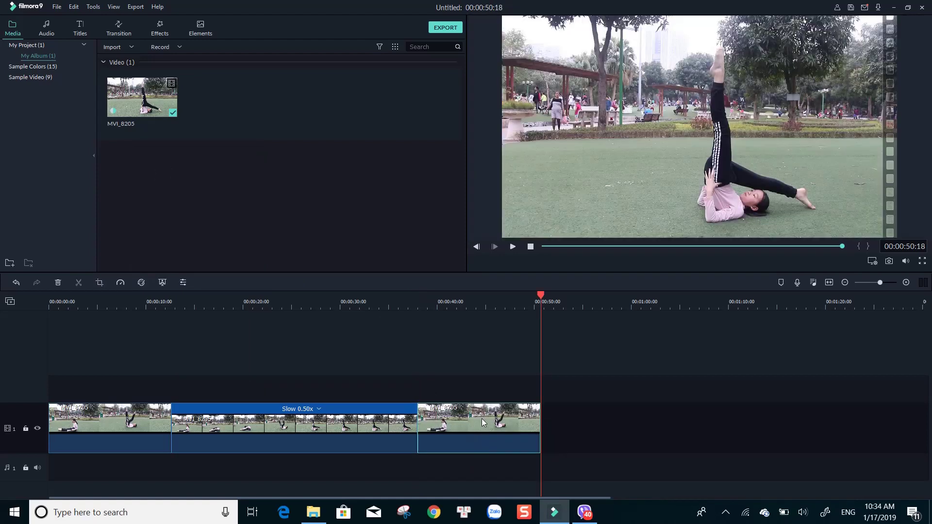
# Slow the third clip on the timeline to 0.25x speed
pyautogui.click(121, 286)
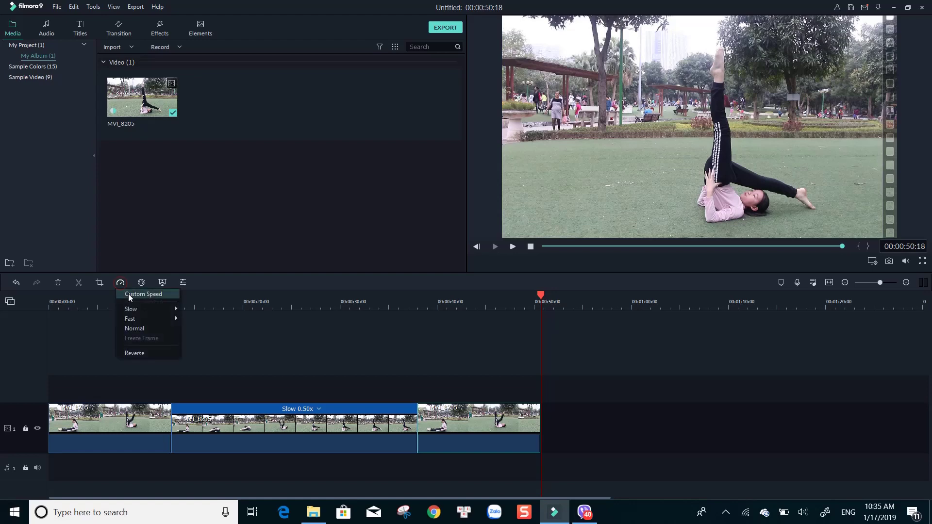
pyautogui.moveTo(148, 313)
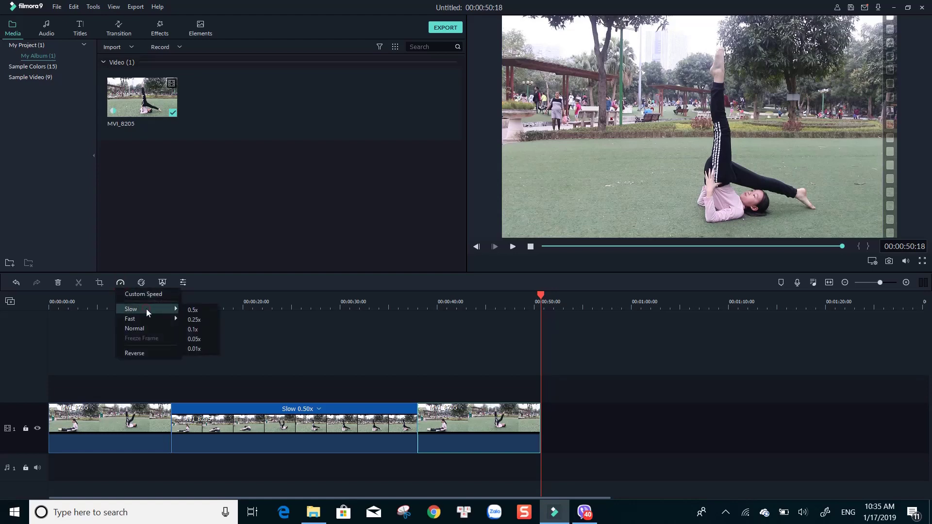
pyautogui.click(195, 320)
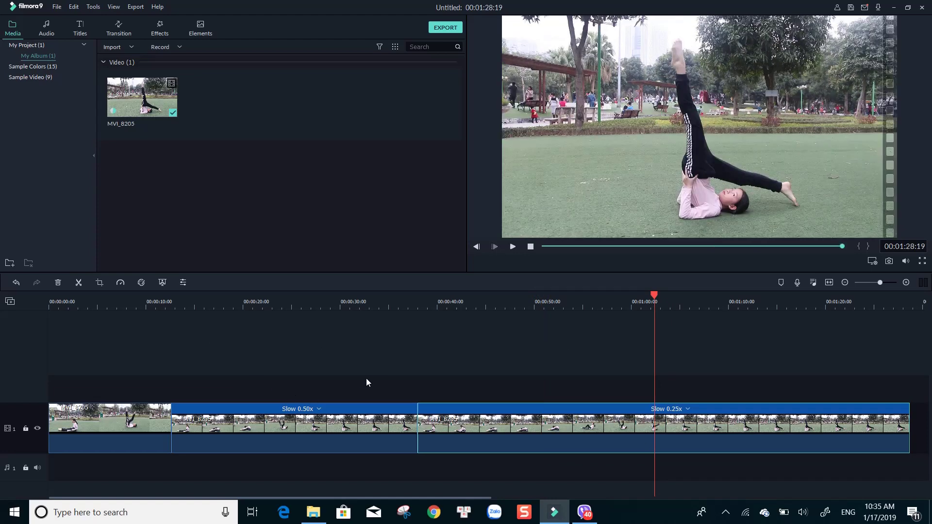
# Copy the first normal-speed clip and paste it directly after the 0.25x clip at 00:01:28:19
pyautogui.rightClick(127, 427)
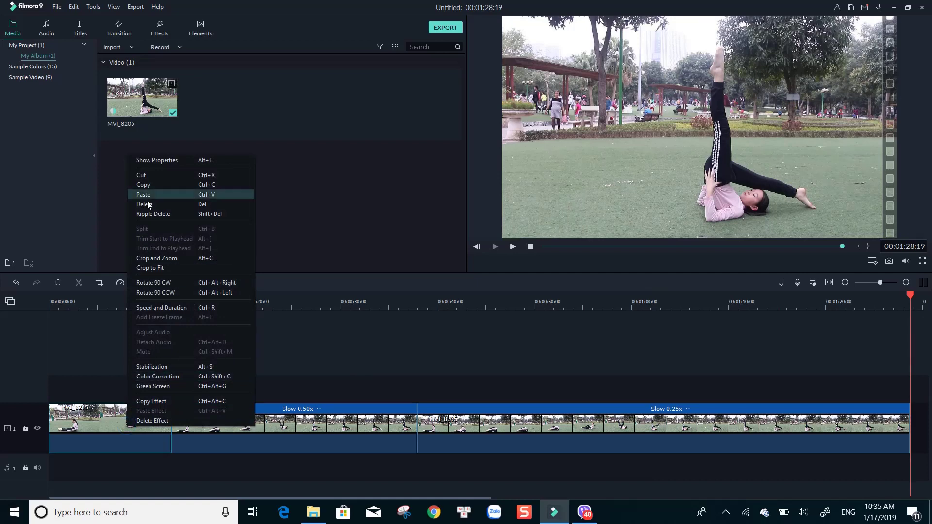
pyautogui.click(145, 185)
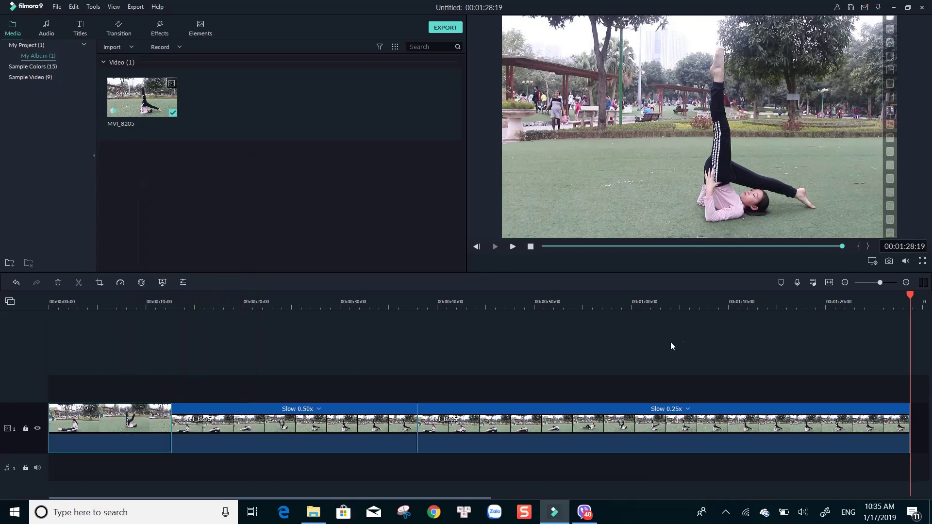
pyautogui.click(829, 282)
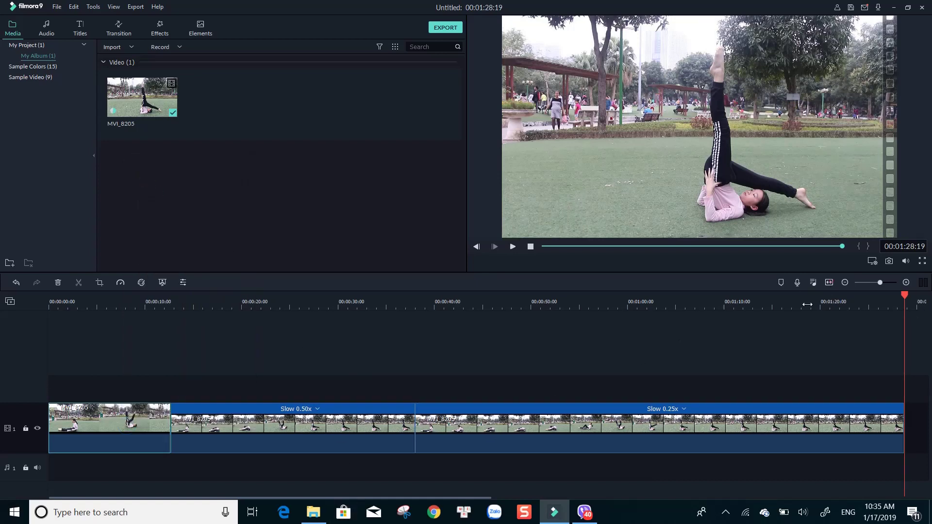
pyautogui.rightClick(905, 412)
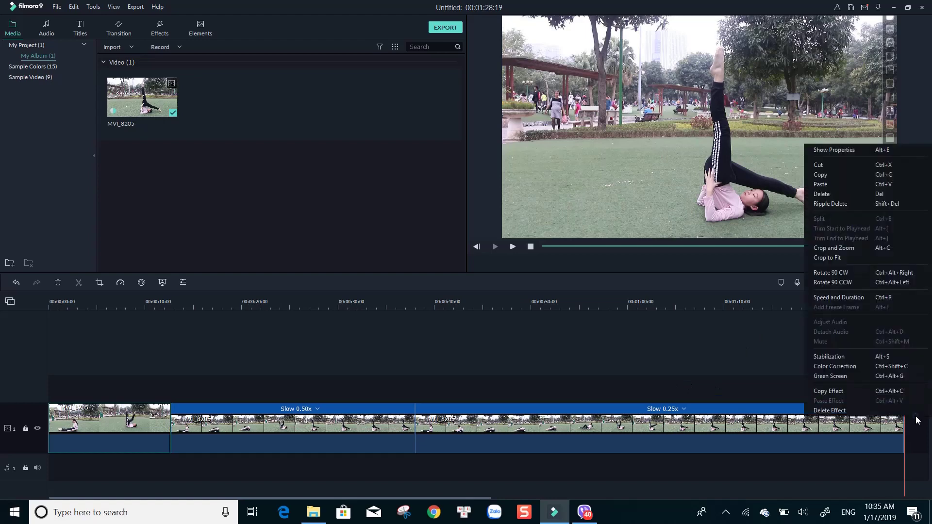
pyautogui.click(829, 185)
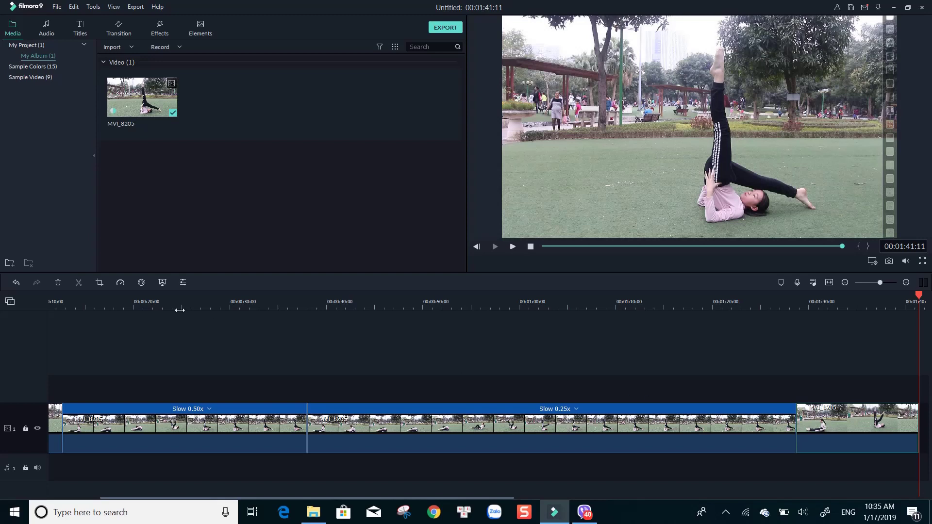
# Speed up the newly pasted fourth clip to 2x and deselect it
pyautogui.click(120, 283)
pyautogui.moveTo(137, 317)
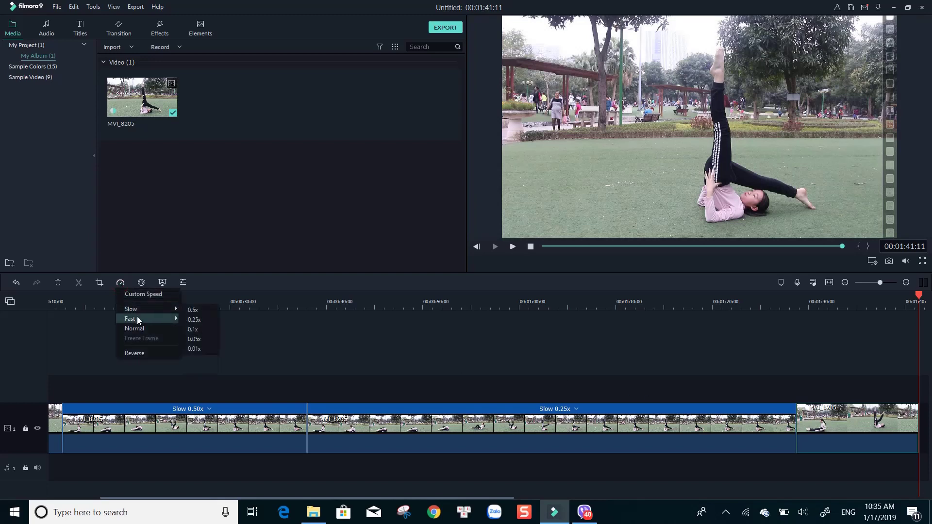
pyautogui.click(199, 319)
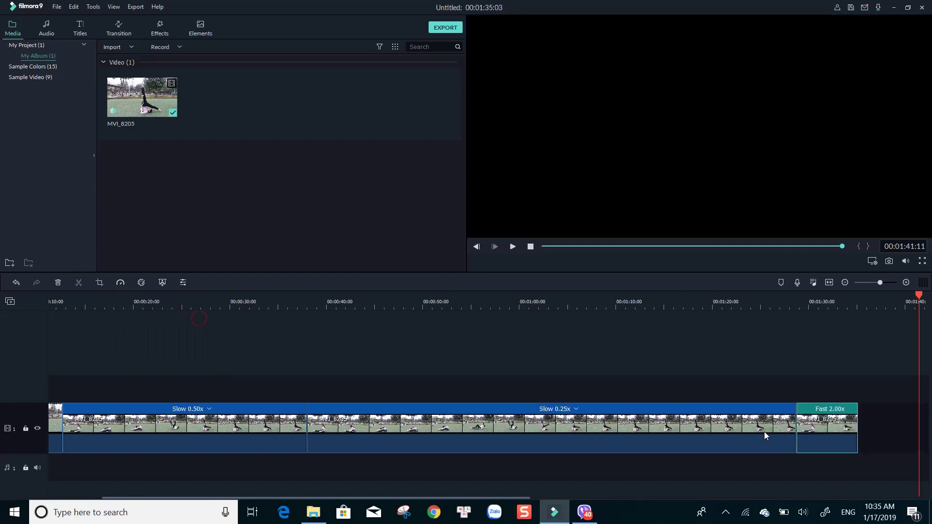
pyautogui.click(872, 423)
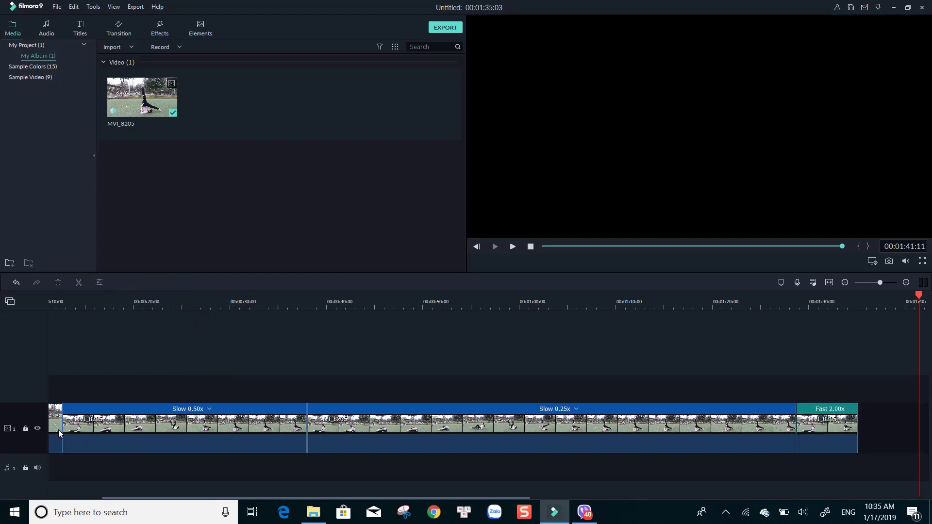
# Return the playhead to the start of the timeline and briefly preview the first clip
pyautogui.click(400, 302)
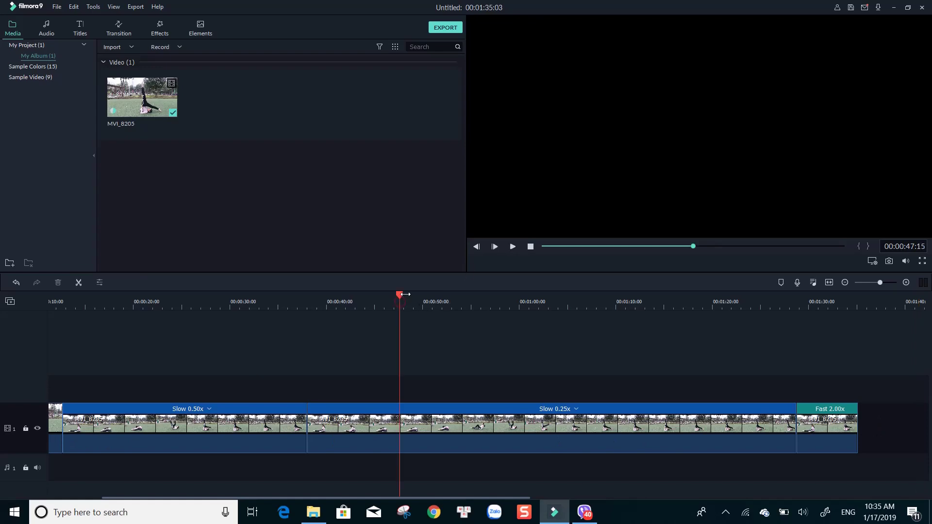
pyautogui.moveTo(401, 293); pyautogui.dragTo(10, 342)
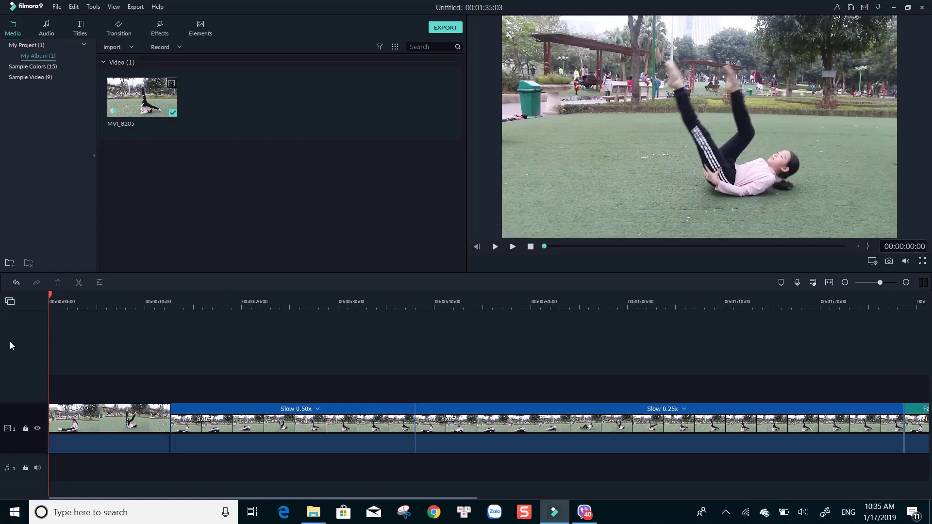
pyautogui.click(513, 247)
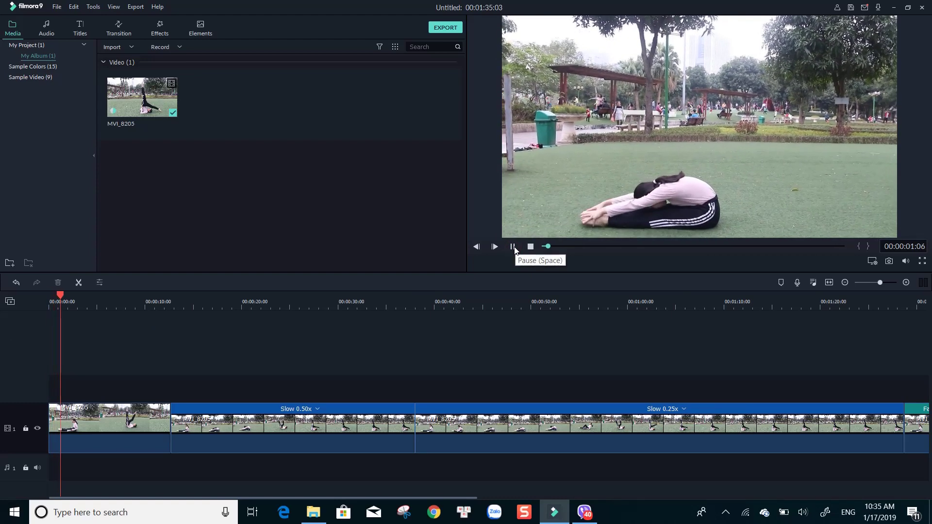
pyautogui.click(513, 246)
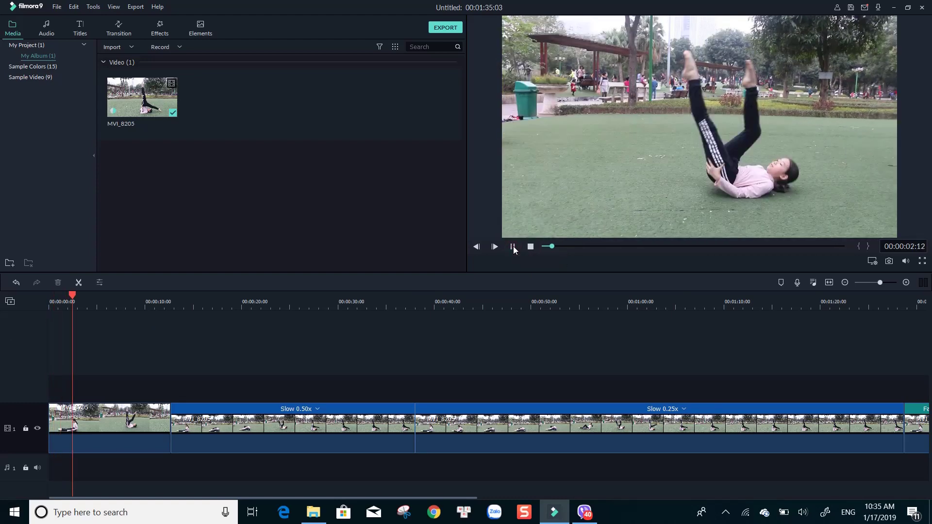
# Examine the first clip's custom speed and duration settings without applying any change
pyautogui.rightClick(115, 427)
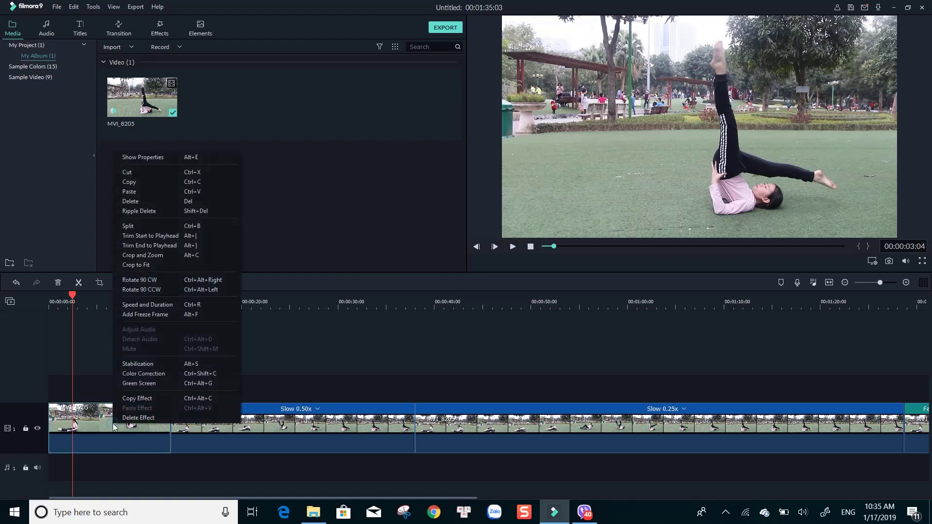
pyautogui.click(153, 307)
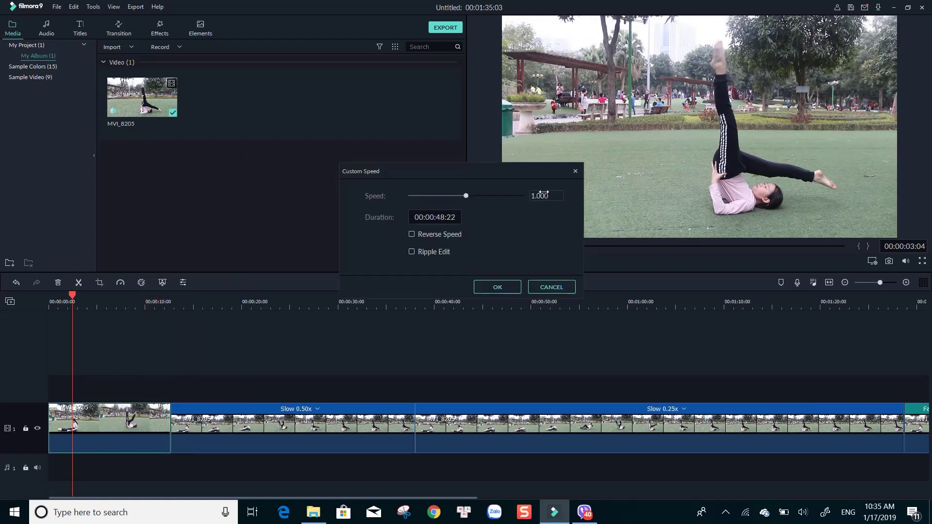
pyautogui.click(543, 194)
pyautogui.click(551, 287)
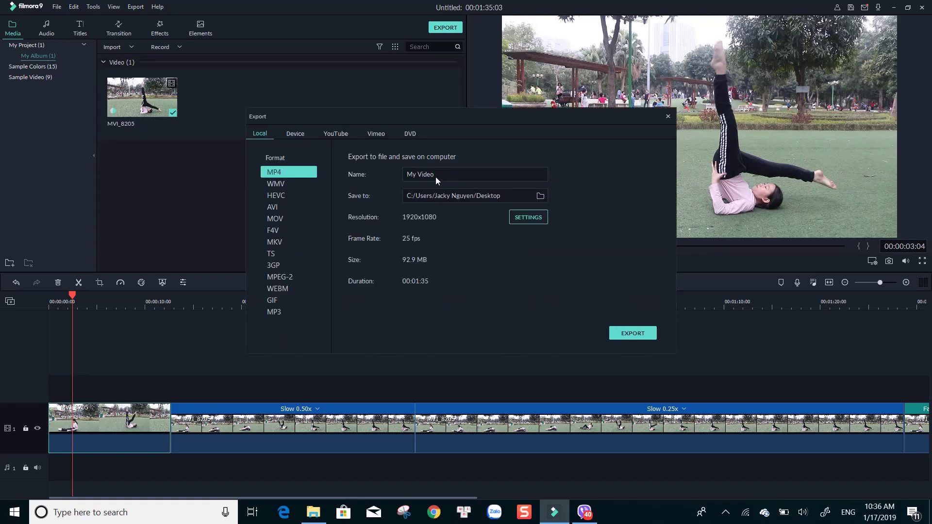
# Export the project to the desktop as an MP4 named "Change Video Speed" with a frame rate of 25 fps
pyautogui.moveTo(435, 175); pyautogui.dragTo(390, 170)
pyautogui.write('Change Video Speed')
pyautogui.click(526, 220)
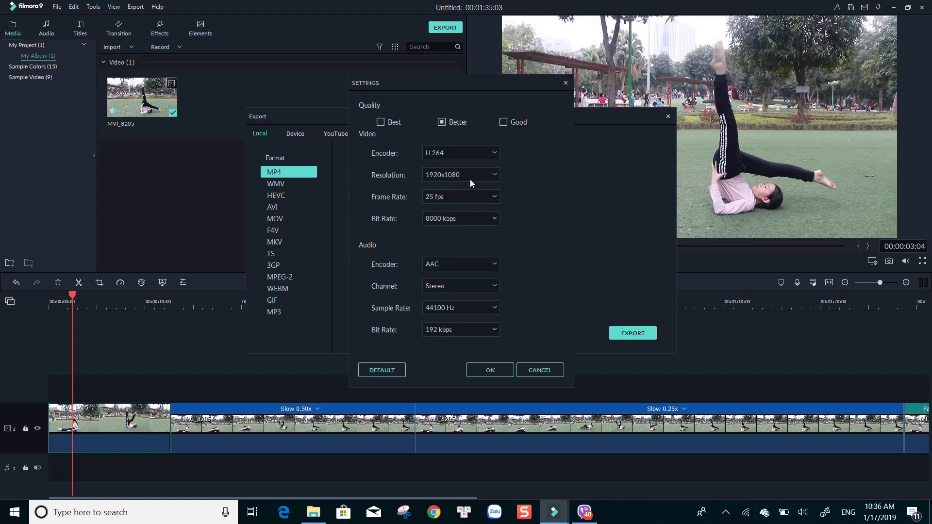
pyautogui.click(467, 197)
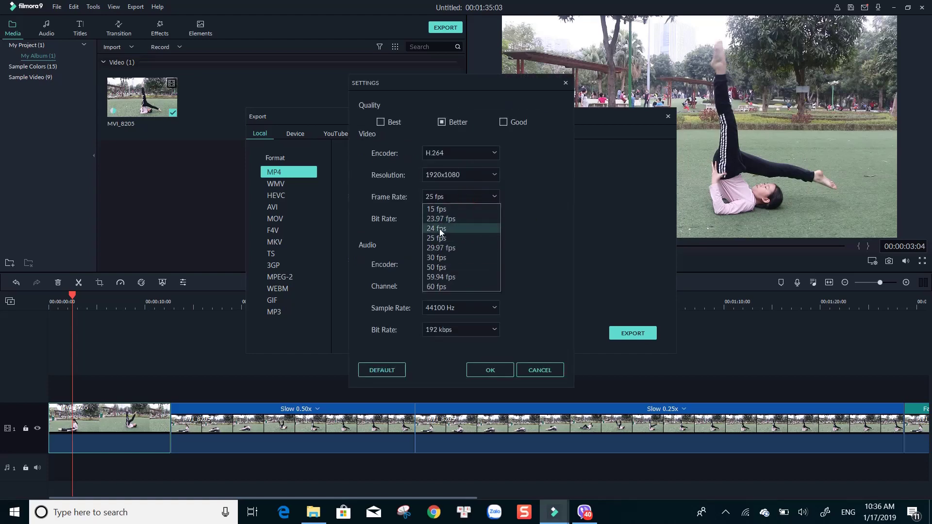
pyautogui.click(439, 229)
pyautogui.click(491, 370)
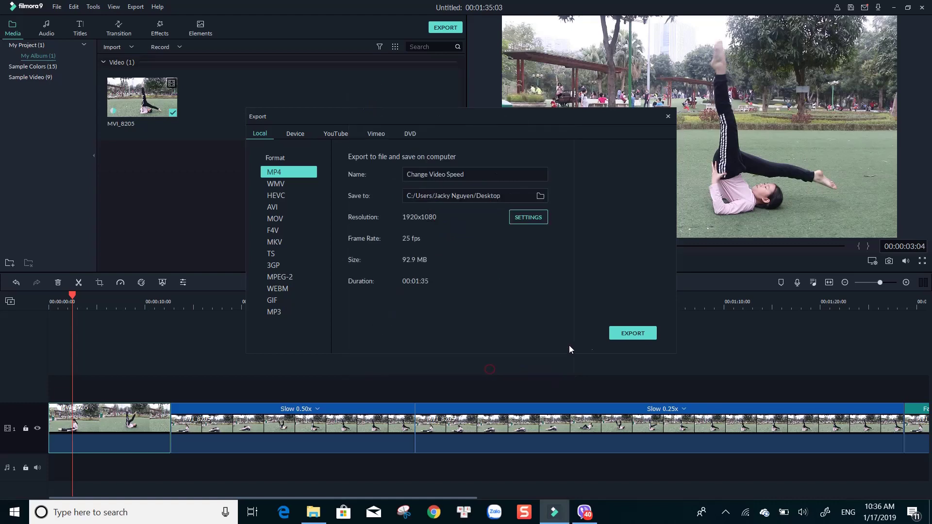
pyautogui.click(632, 333)
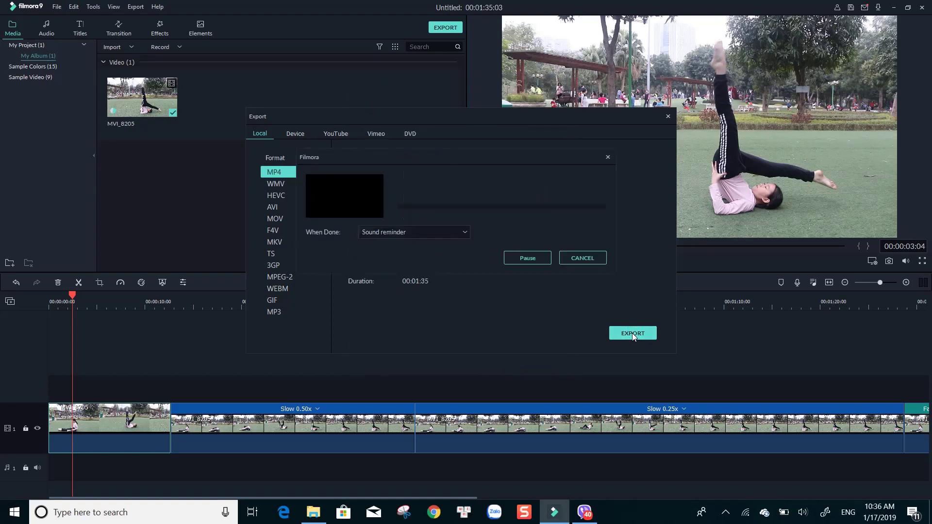